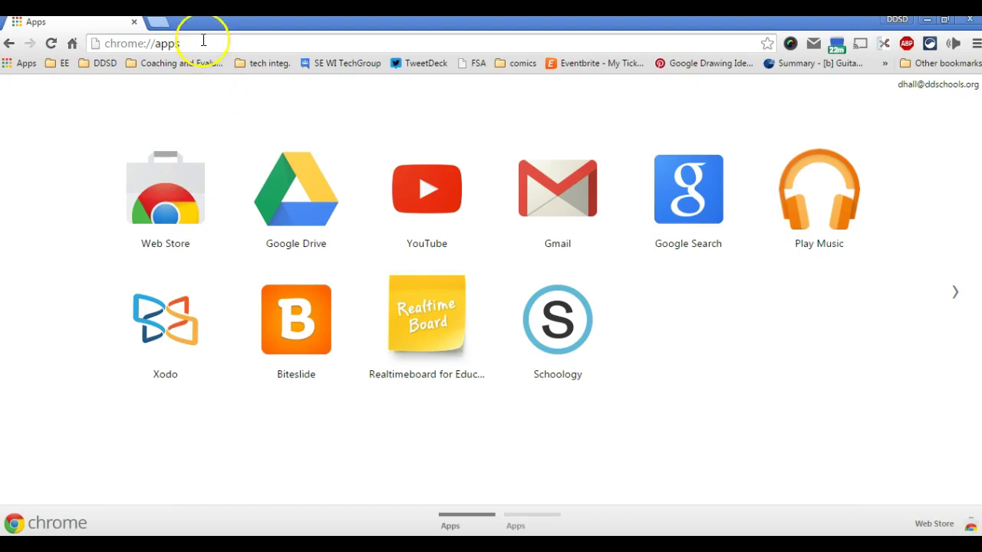
Step: Search the web for 'chrome web store' and open the Chrome Web Store
click(202, 41)
text(chrome)
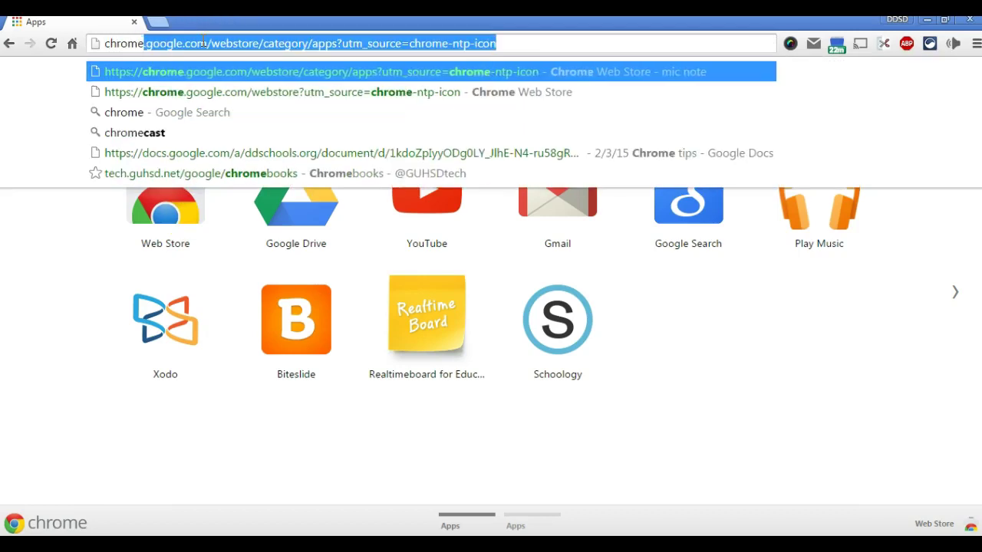
text( web store)
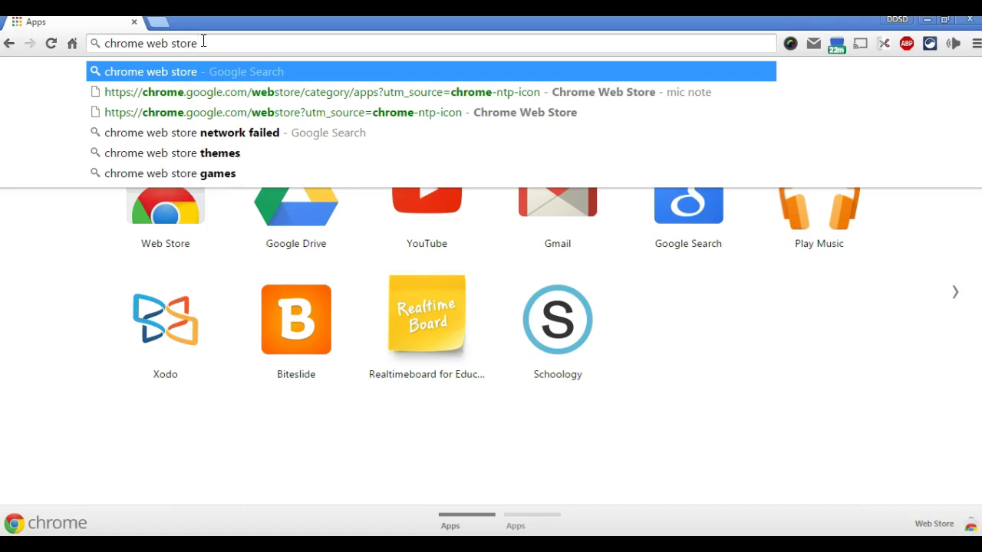
key(Return)
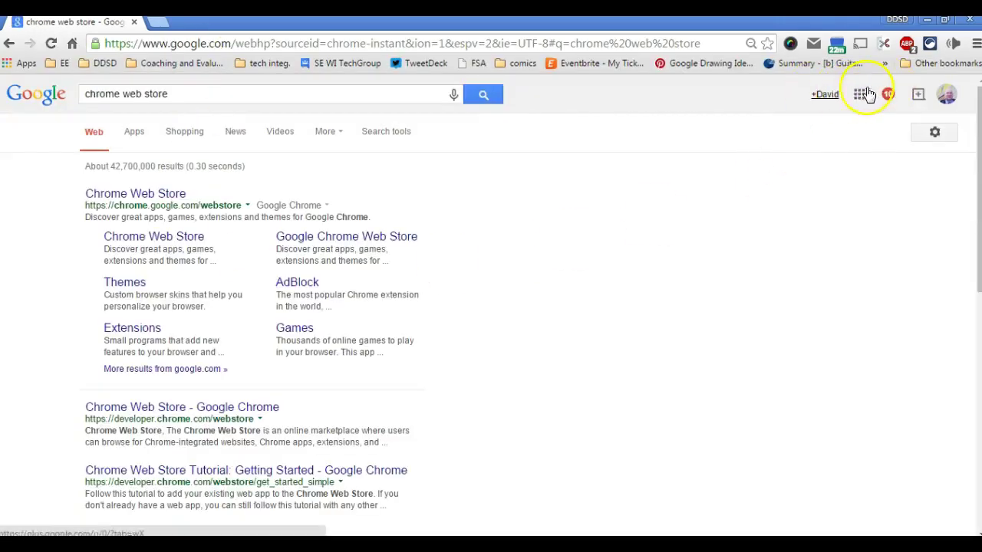
click(165, 197)
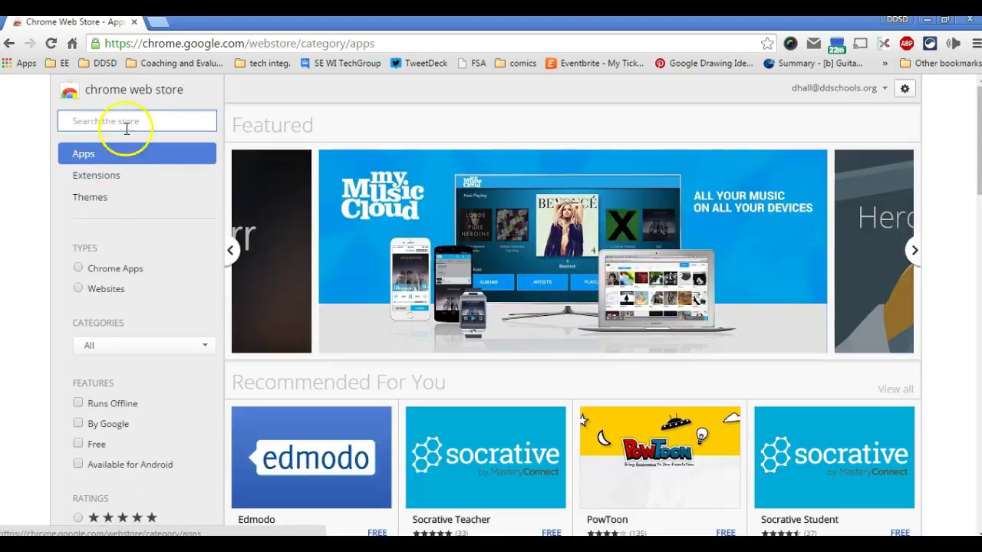
Step: Search the store for 'mic note'
click(131, 120)
text(mic)
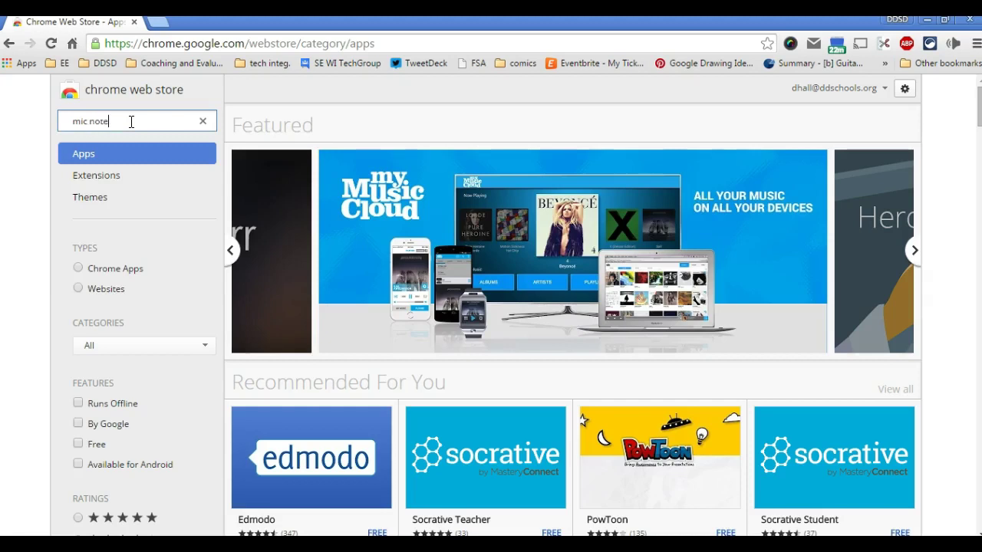
text( note)
key(Return)
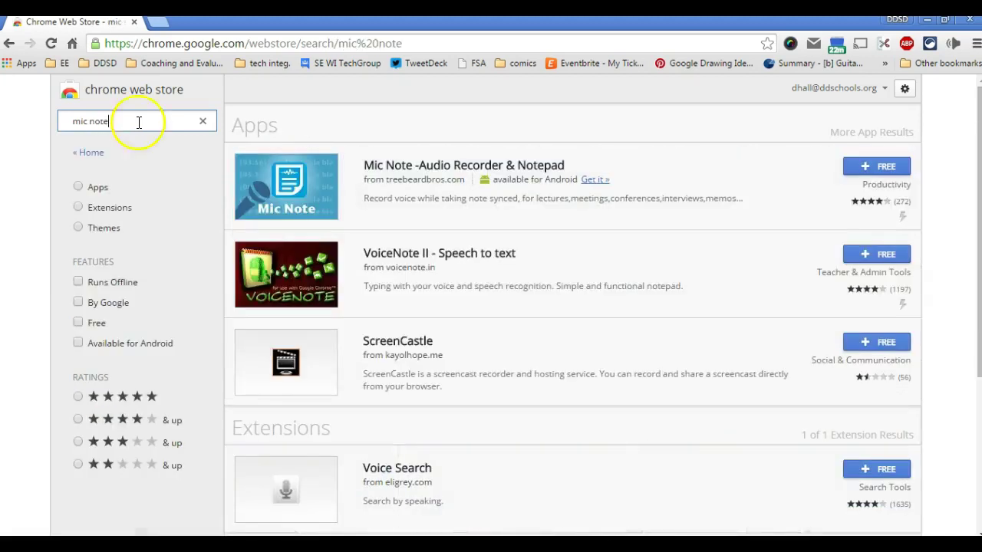
Step: Add the free Mic Note app to Chrome, then go to the Apps page via the bookmark
click(880, 166)
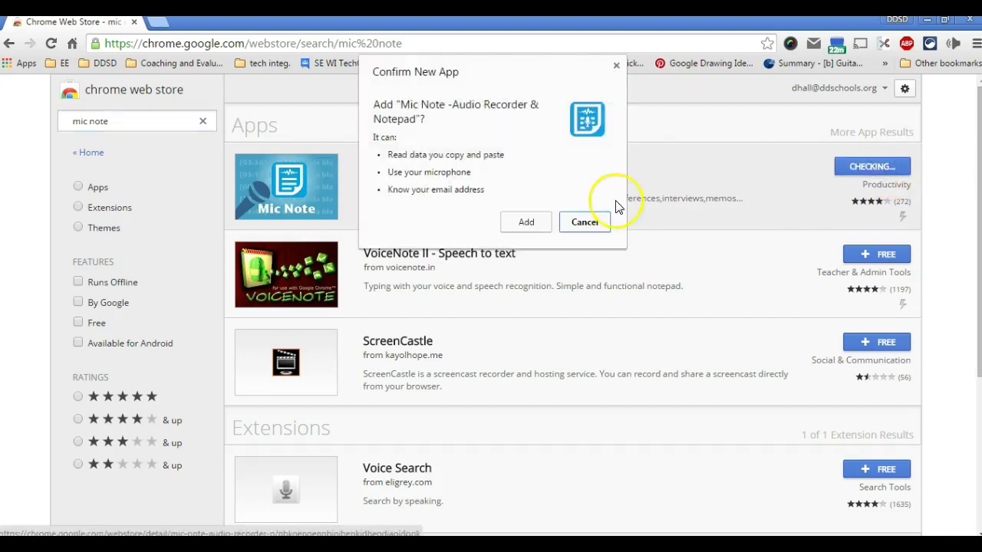
click(526, 223)
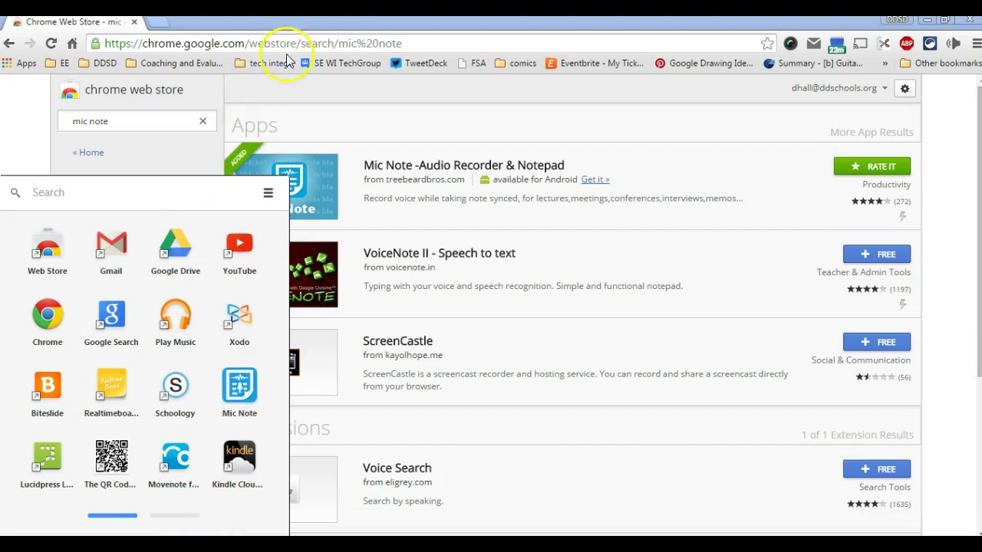
click(286, 84)
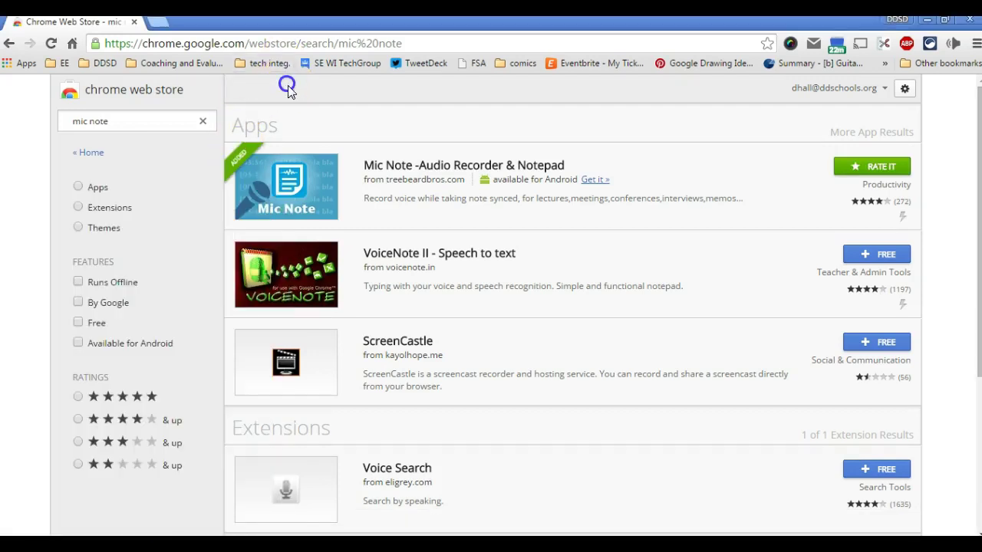
click(17, 64)
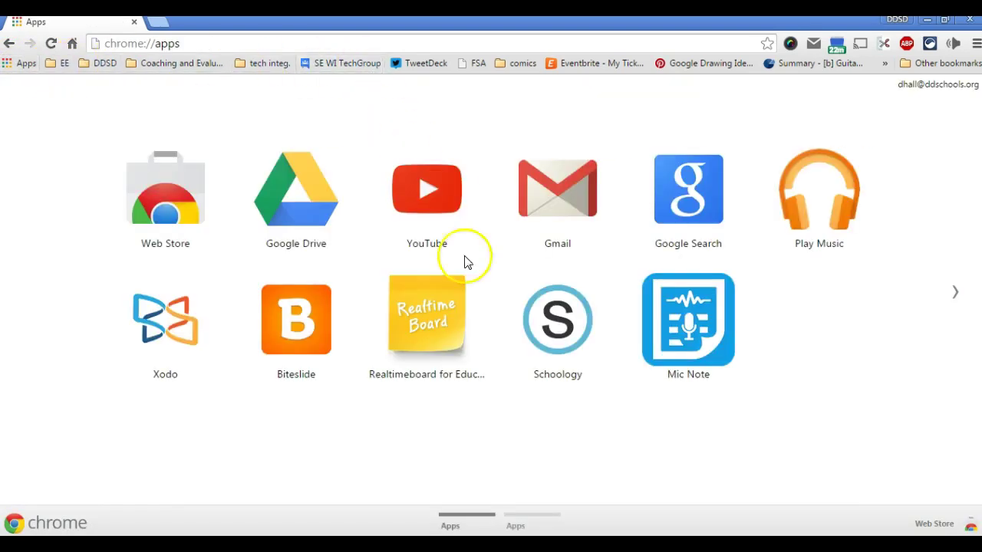
Step: Launch Mic Note from its tile on the chrome://apps page
click(678, 306)
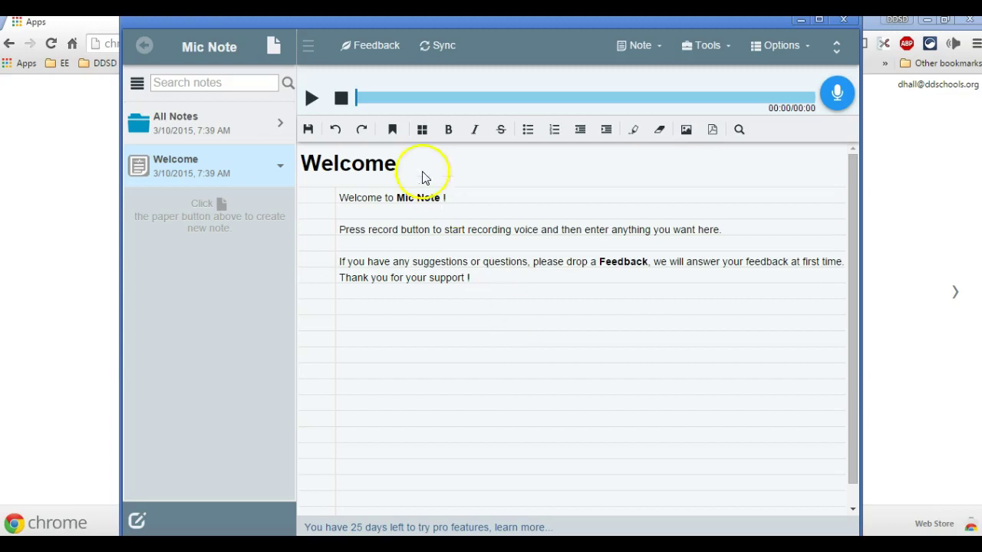
Step: Add a new note and title it 'test Mic Note'
click(274, 50)
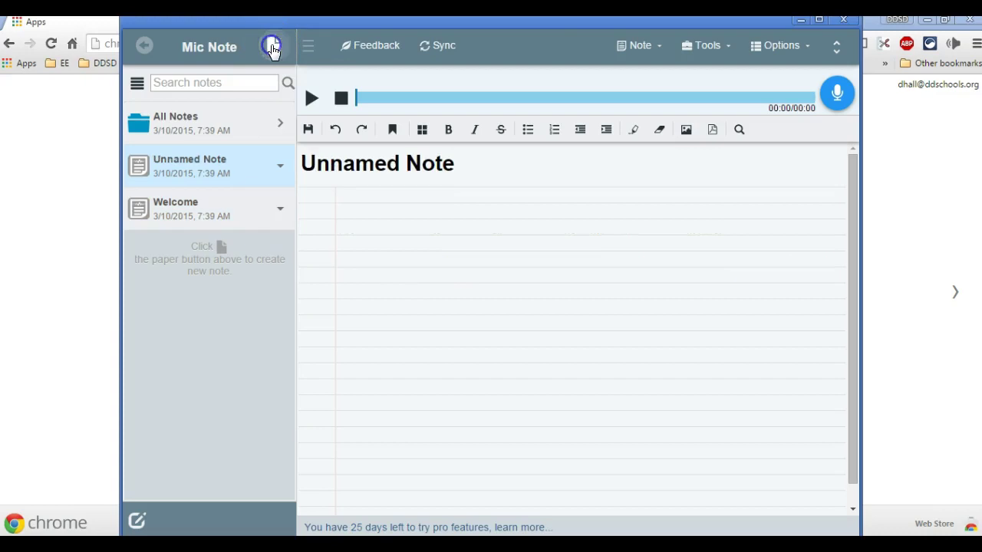
click(361, 158)
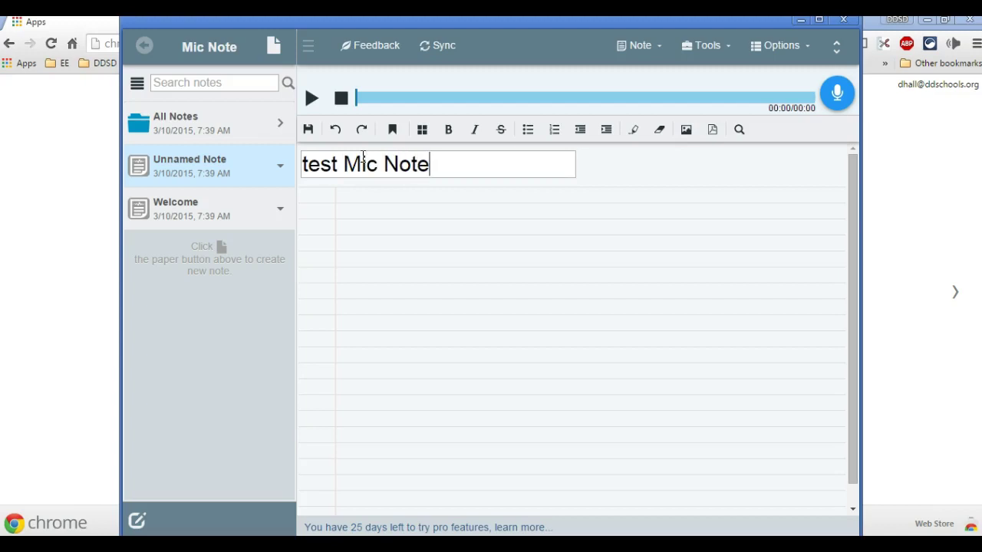
click(414, 220)
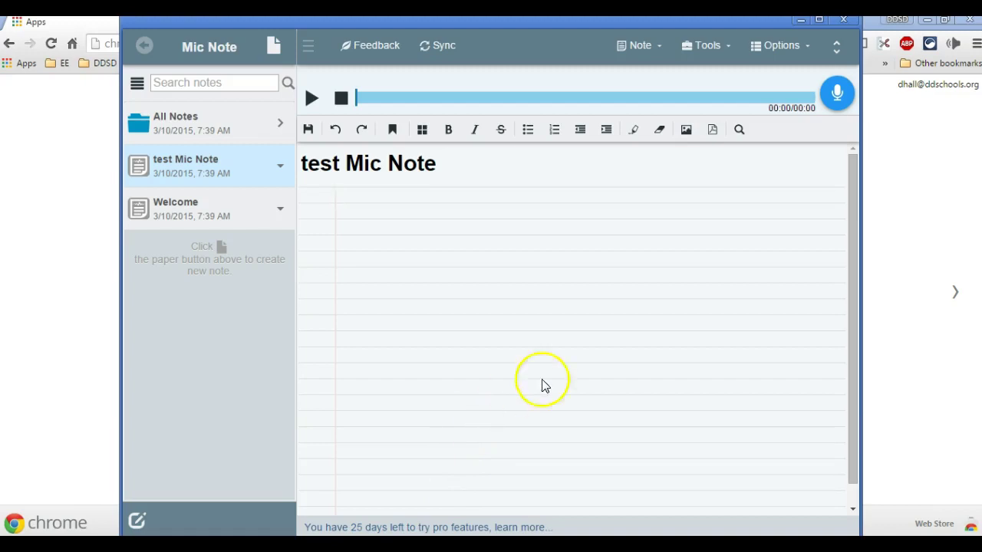
Step: Record about 39 seconds of voice with the microphone button, then stop
click(839, 95)
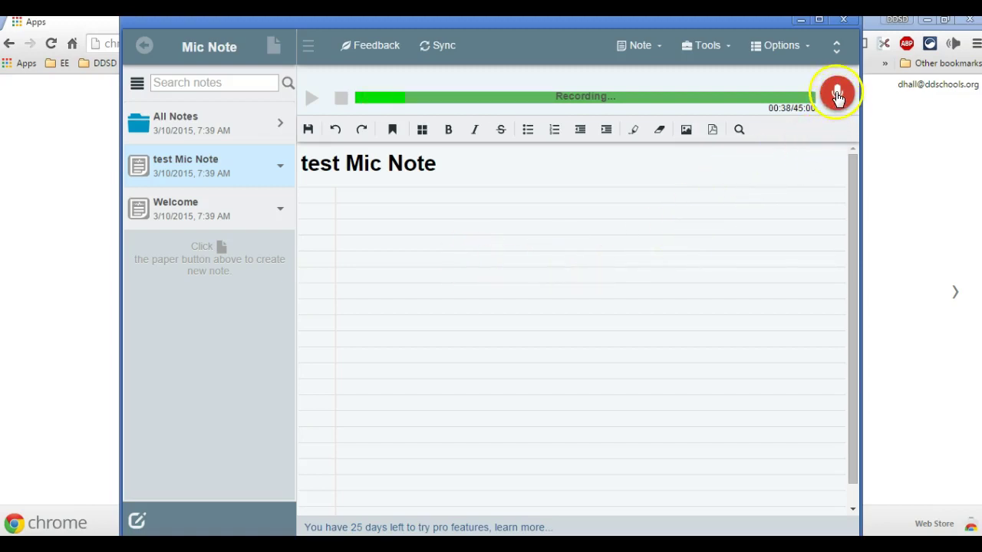
click(838, 96)
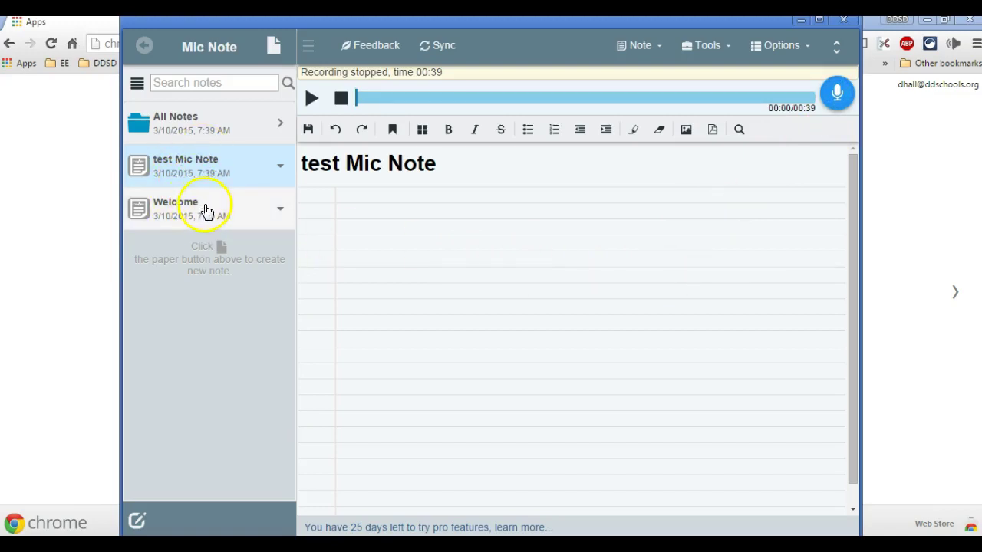
Step: Export the note to Google Drive with the MP3 recording ticked and .micnote unticked
click(637, 46)
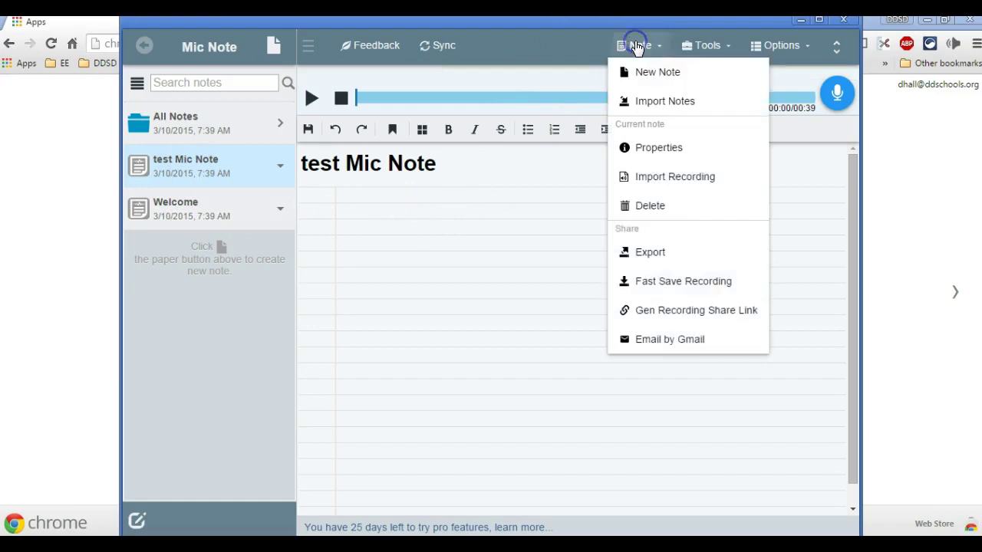
click(651, 254)
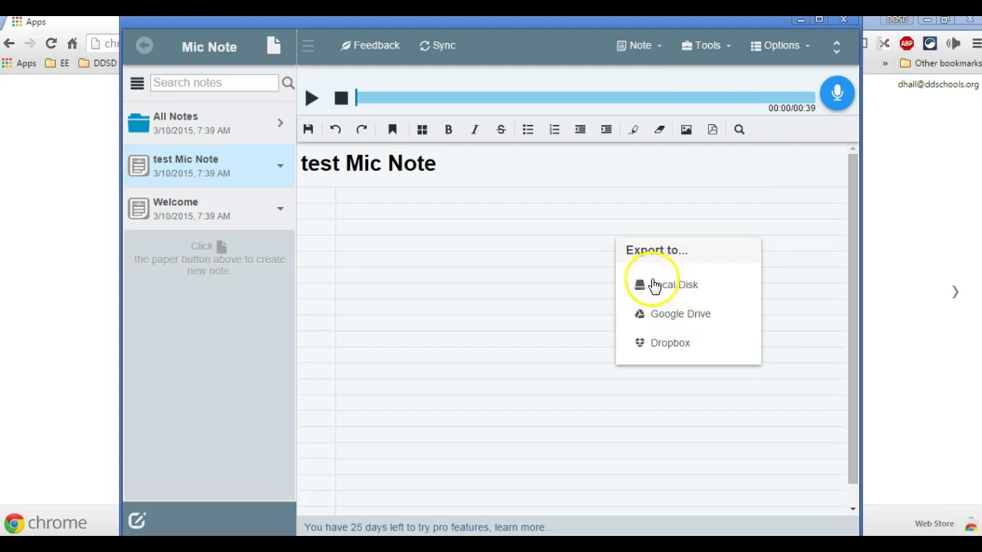
click(671, 314)
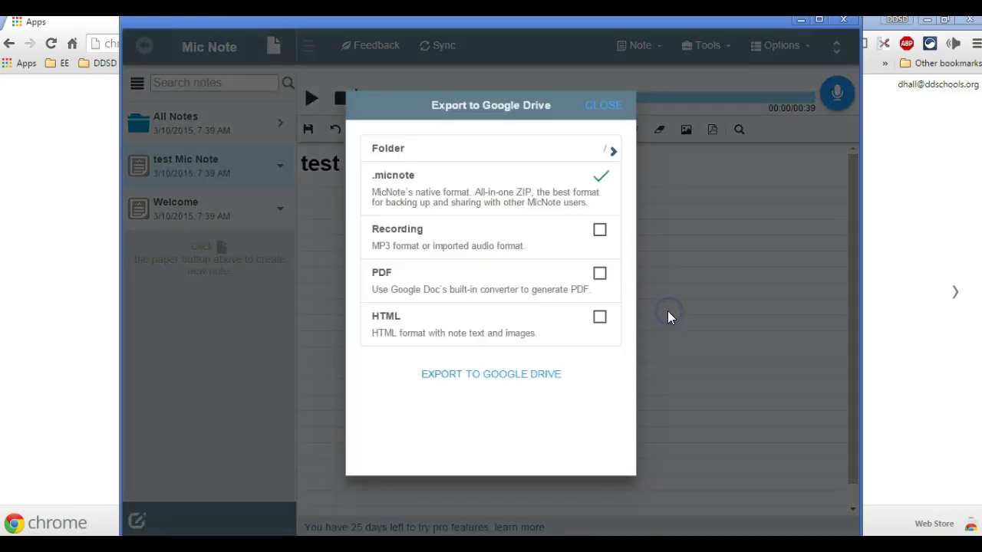
click(599, 229)
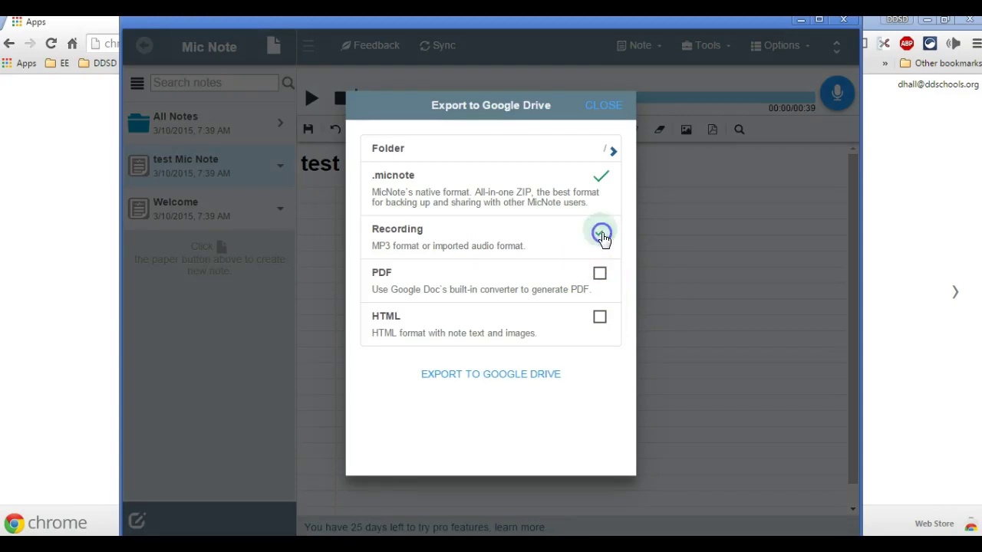
click(598, 177)
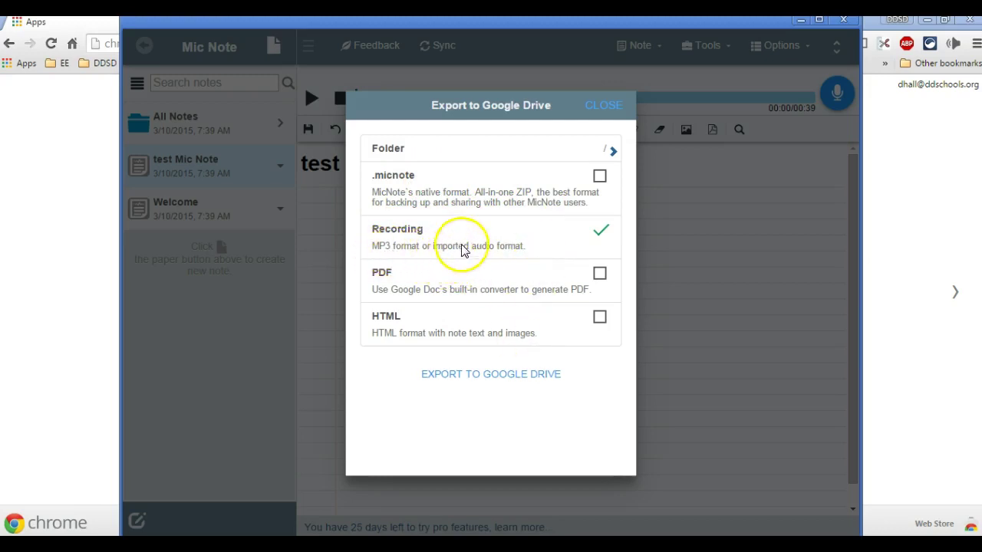
click(496, 377)
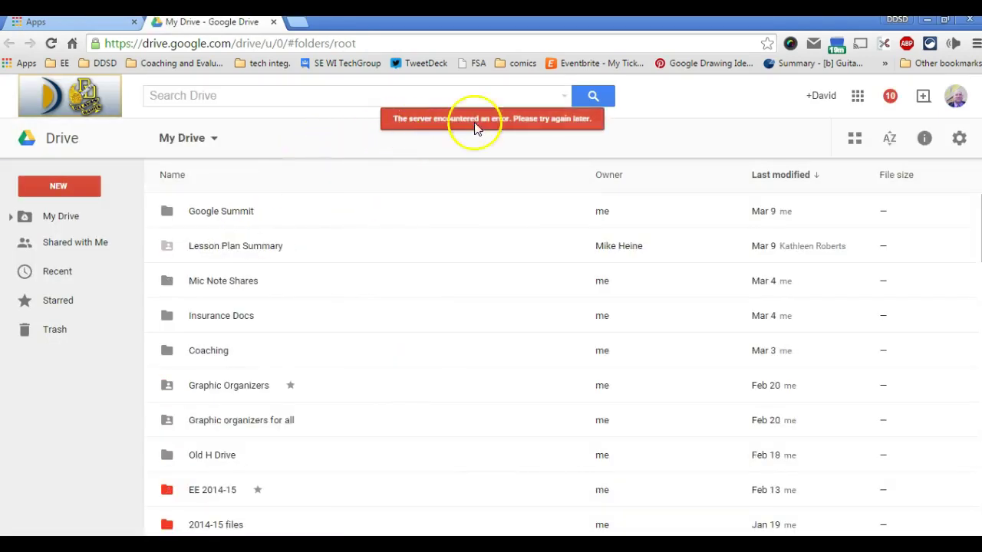
Step: Search Drive for 'test mic' to find test Mic Note.mp3
click(362, 98)
text(test )
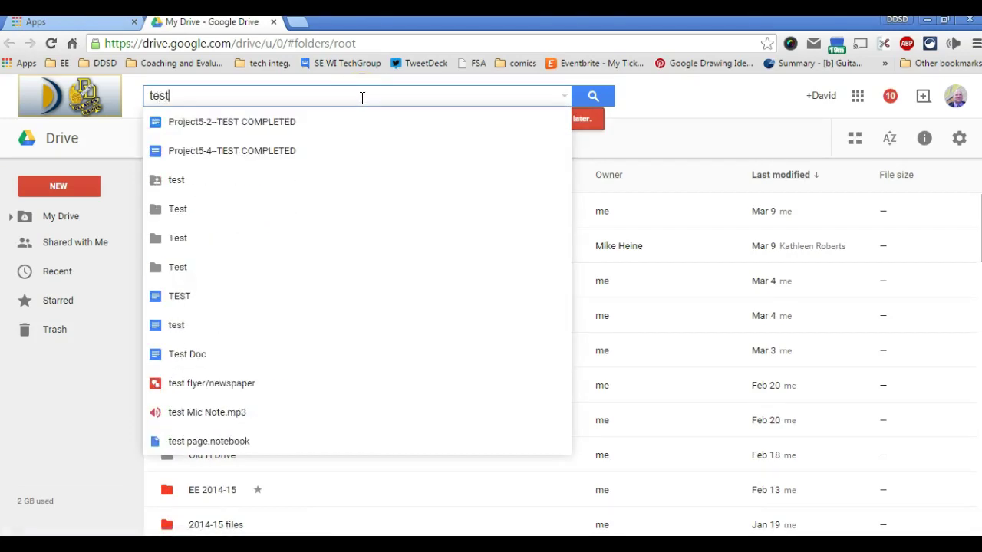
text(mic)
key(Return)
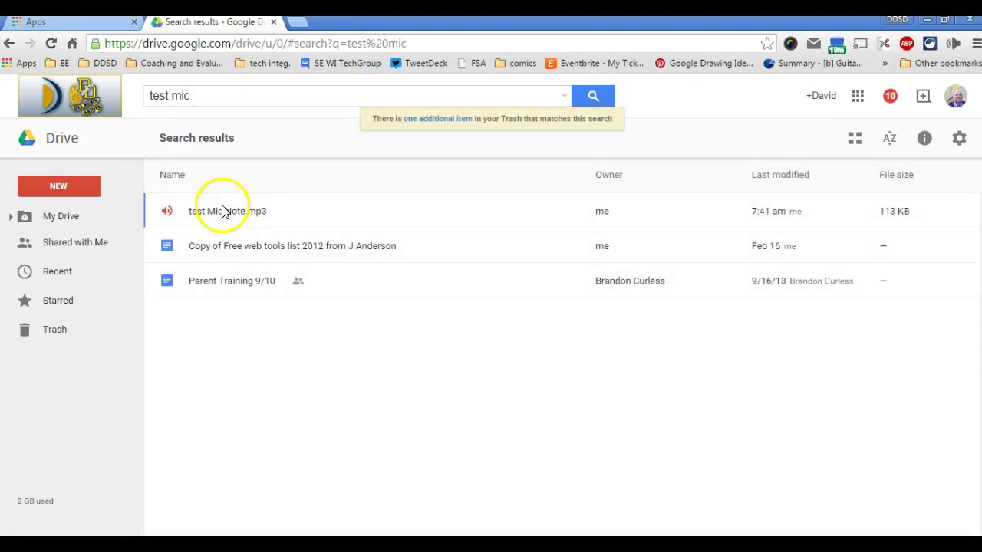
Step: Share test Mic Note.mp3 as Can view with the student's e-mail address, confirming sharing outside the organisation
click(227, 214)
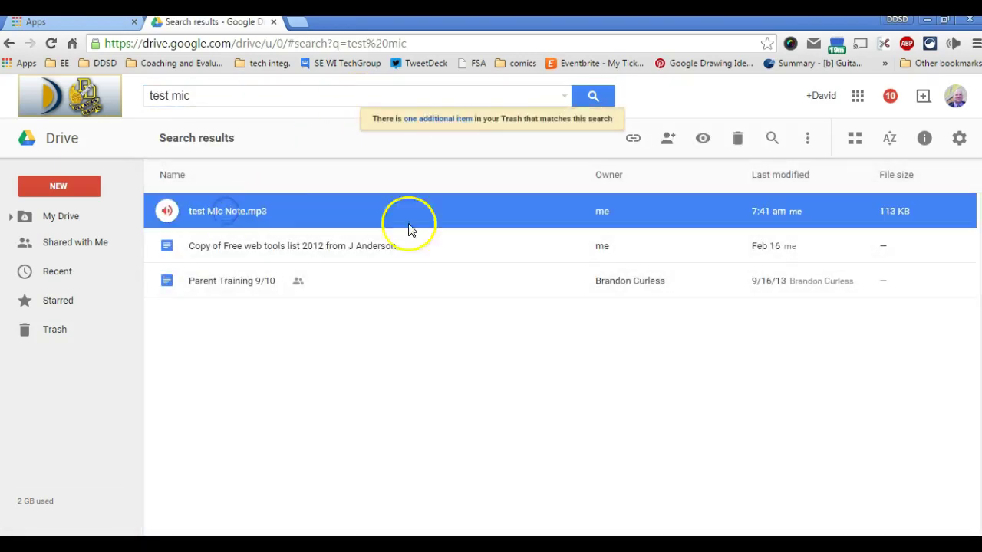
click(666, 139)
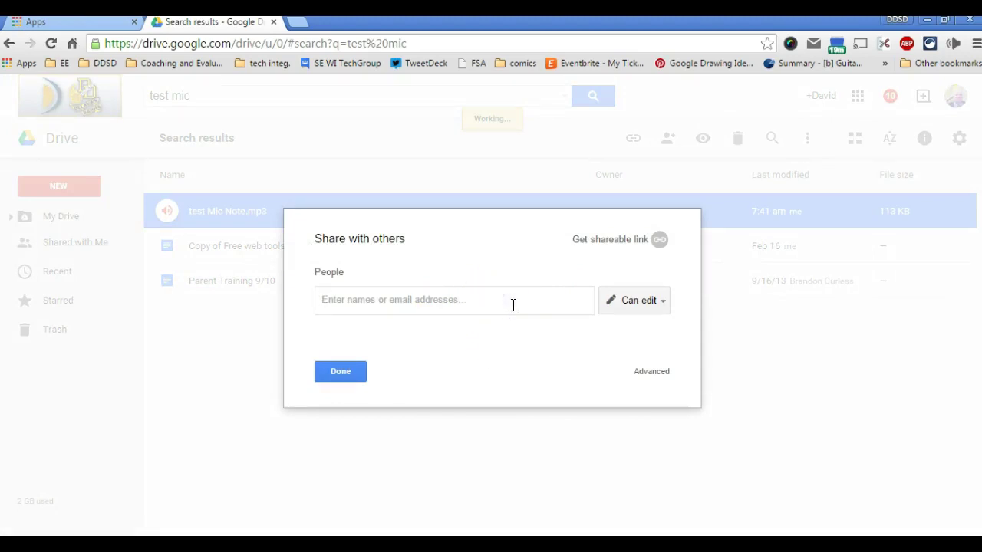
click(391, 301)
text(msstudent)
click(392, 321)
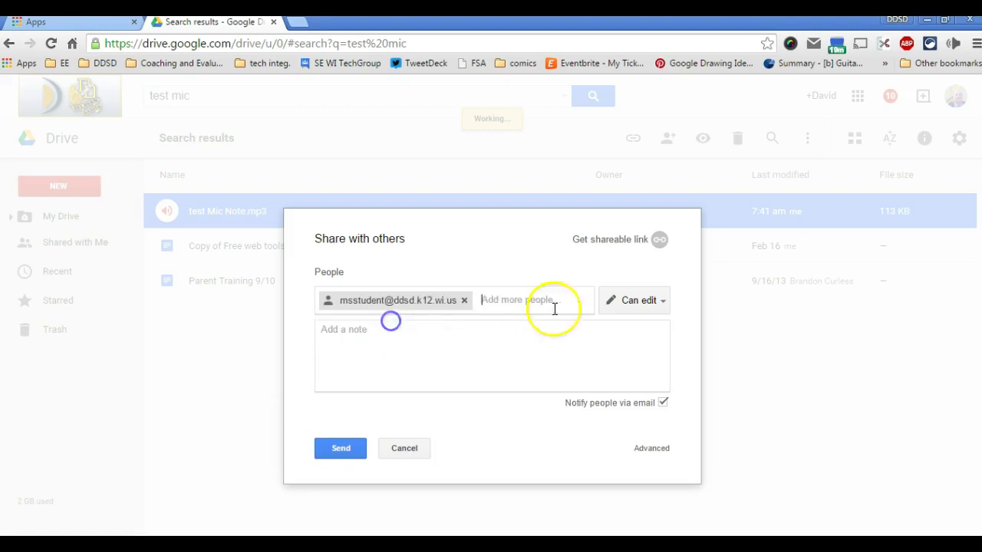
click(637, 299)
click(635, 369)
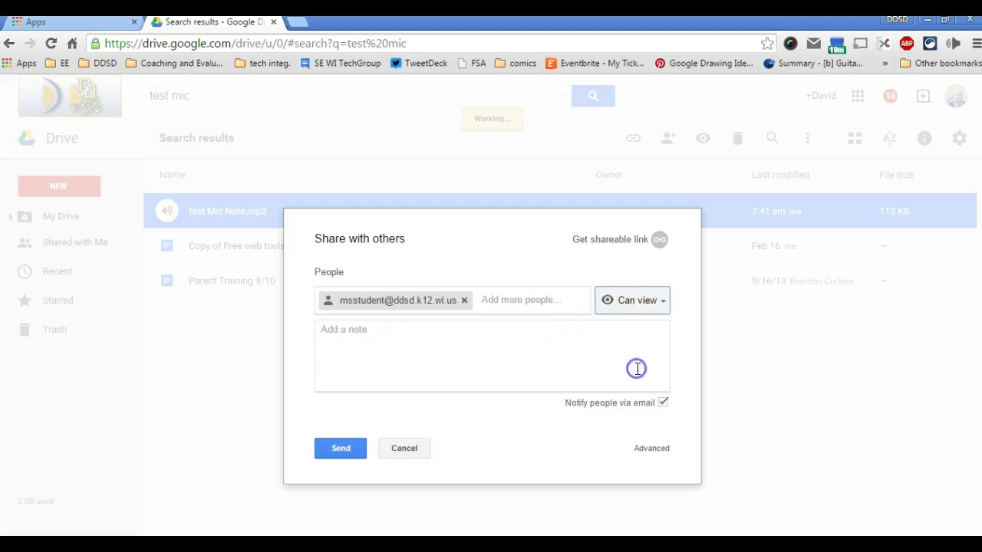
click(329, 448)
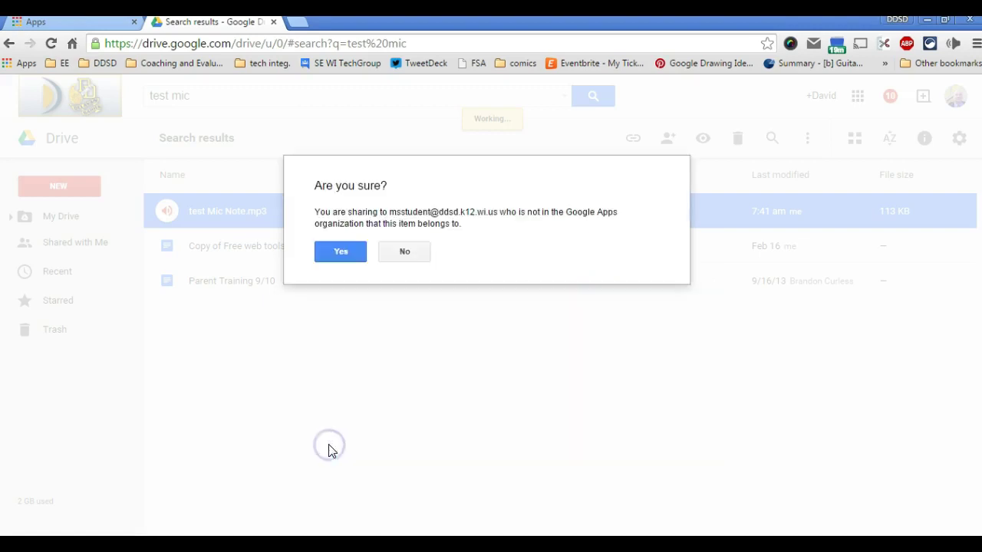
click(342, 251)
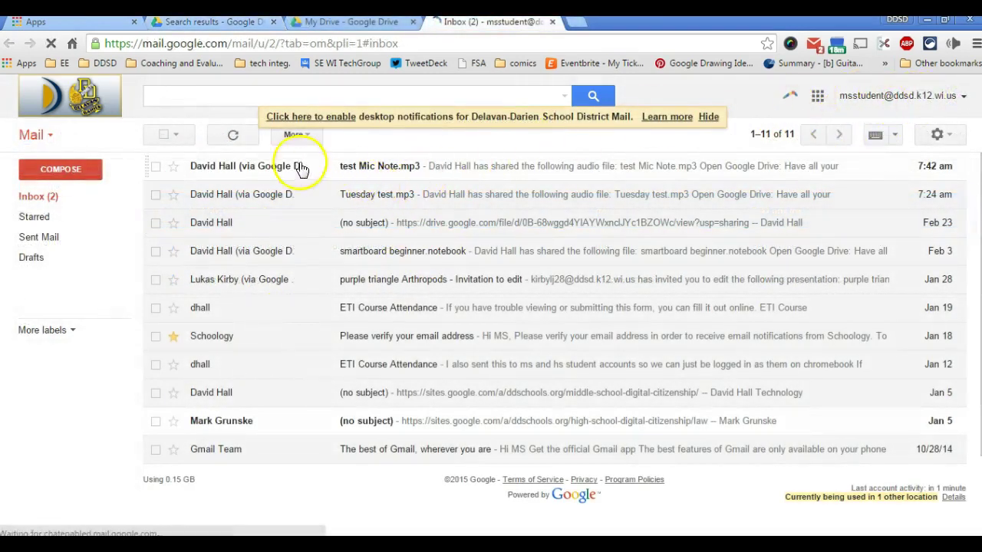
Step: Open the share e-mail for test Mic Note.mp3 in the student's Gmail inbox
click(392, 168)
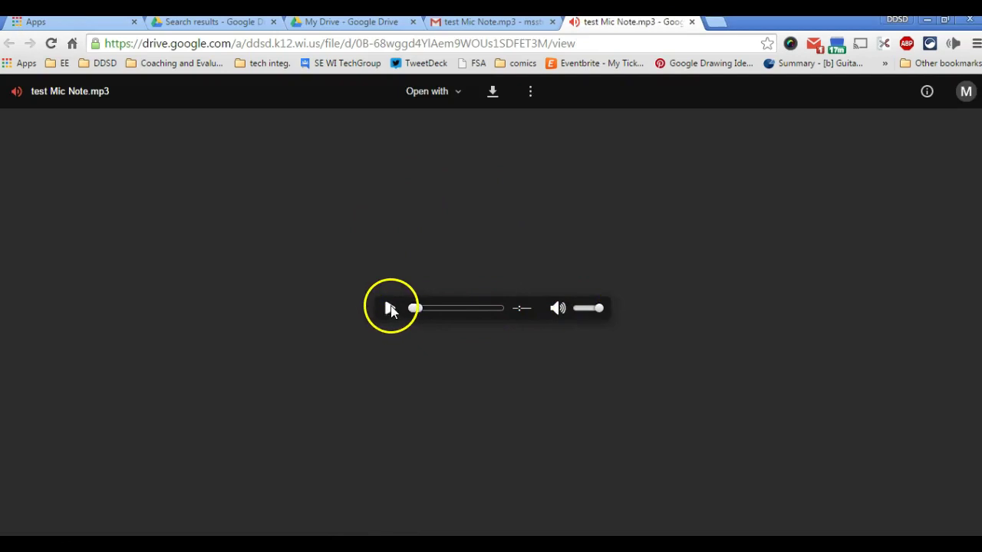
Step: Play test Mic Note.mp3 in the Drive player and pause it at 0:08
click(390, 308)
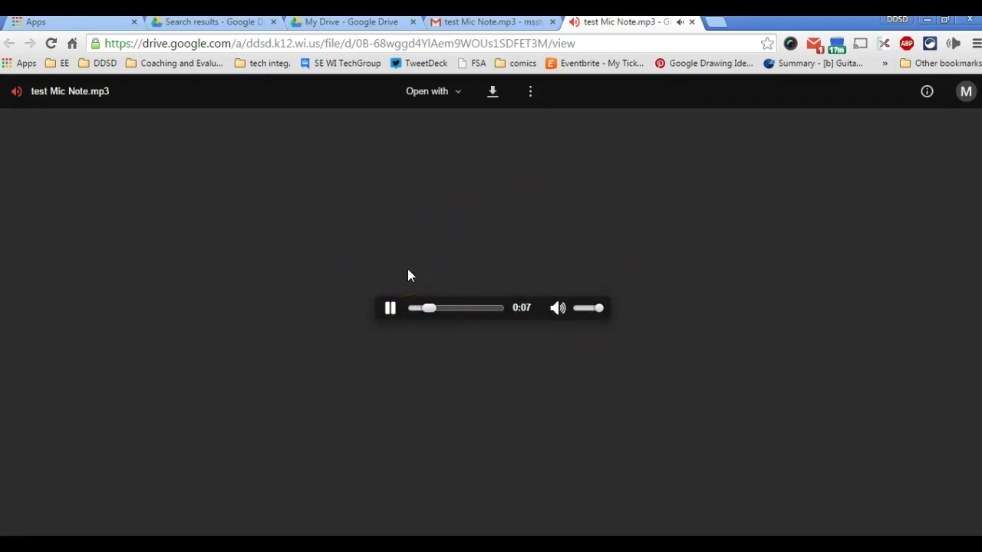
click(388, 307)
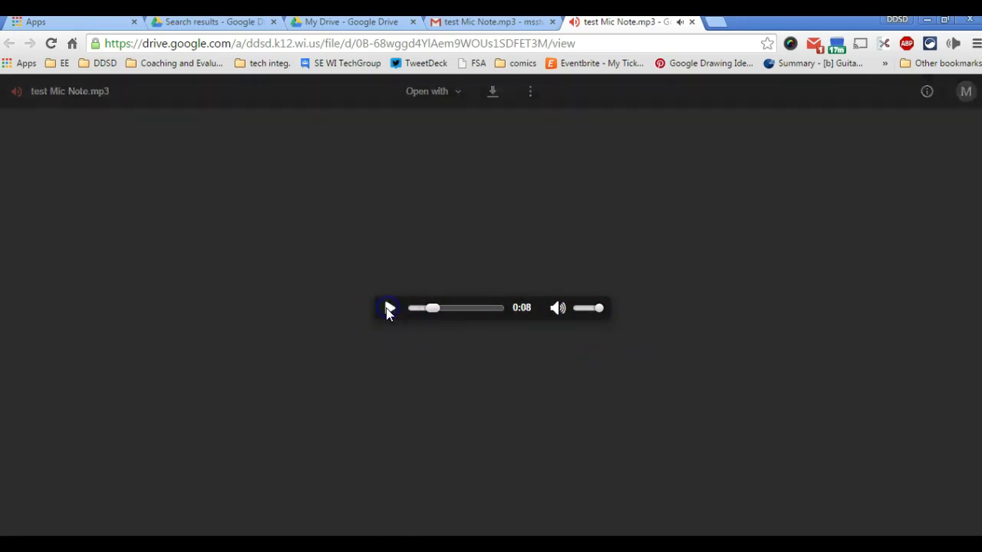
click(389, 308)
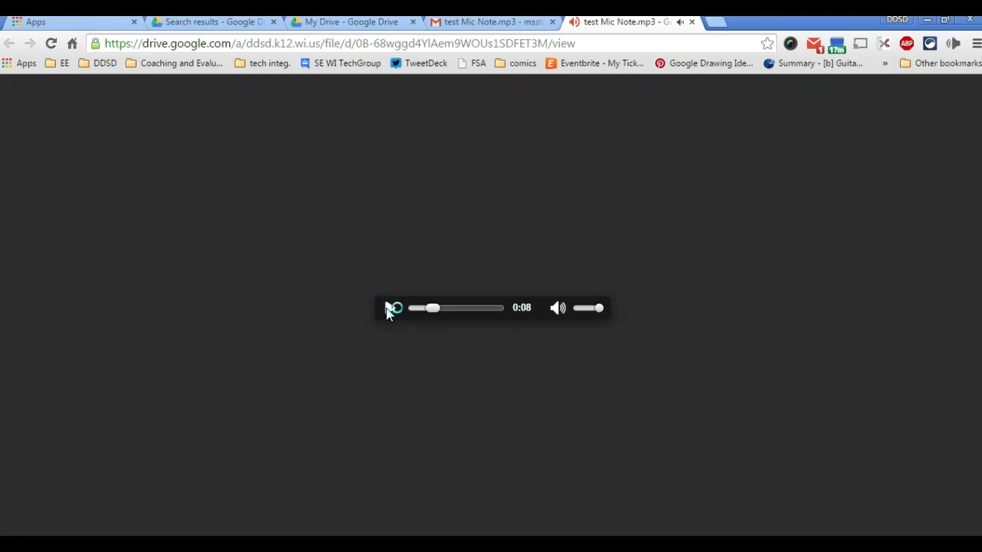